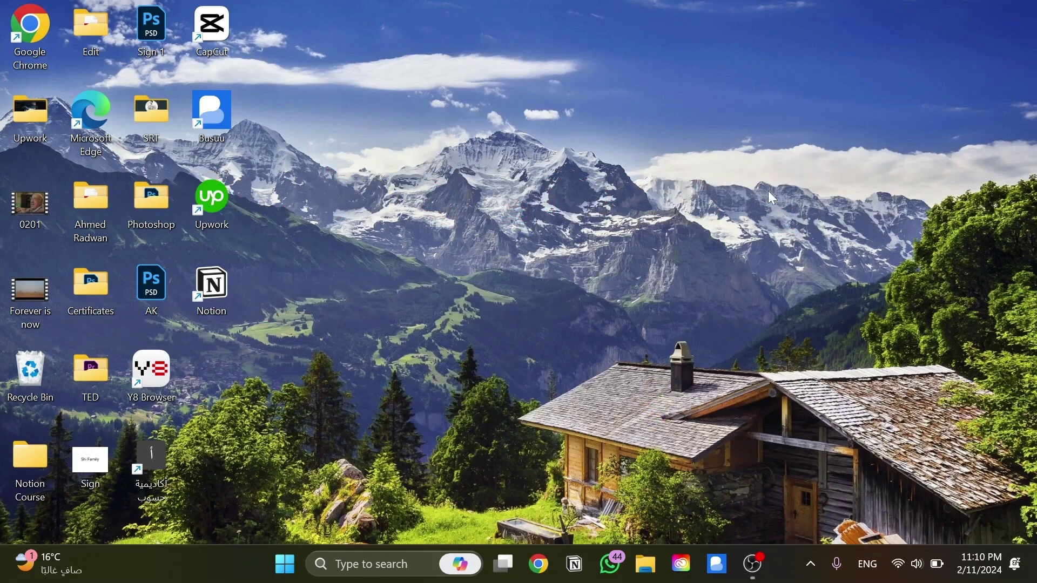
Launch Chrome with the personal profile and open Gmail via a Google search for 'gmail'.
{"action": "left_click", "coordinate": [534, 577]}
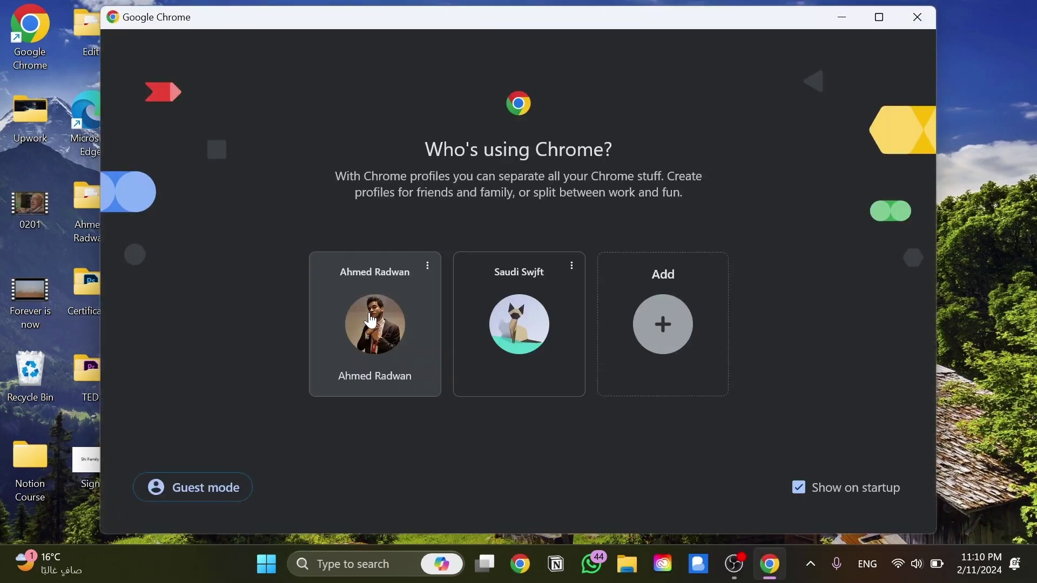
{"action": "left_click", "coordinate": [350, 327]}
{"action": "type", "text": "google.com.sa"}
{"action": "key", "text": "Return"}
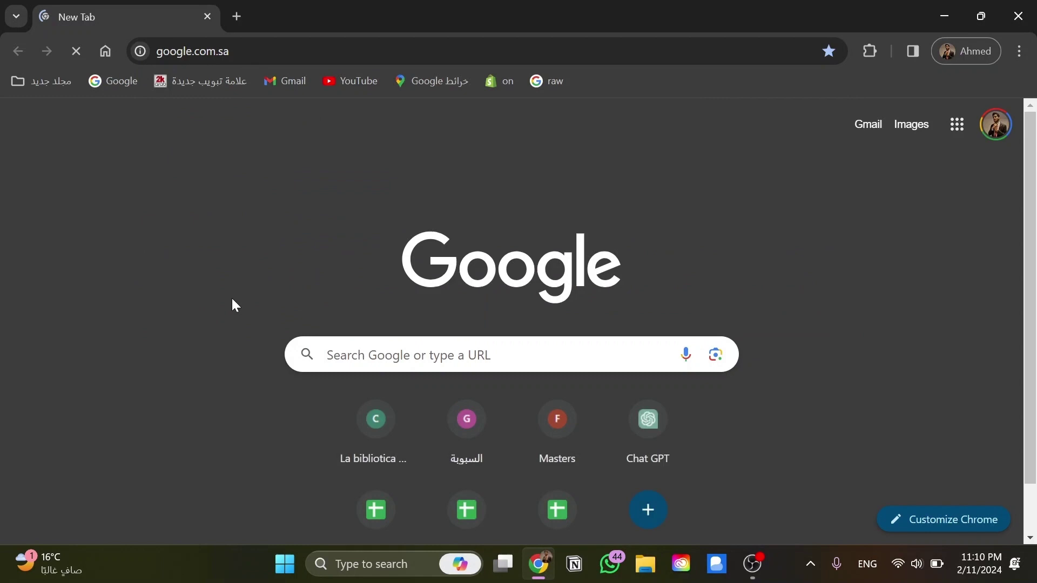
{"action": "type", "text": "gmail"}
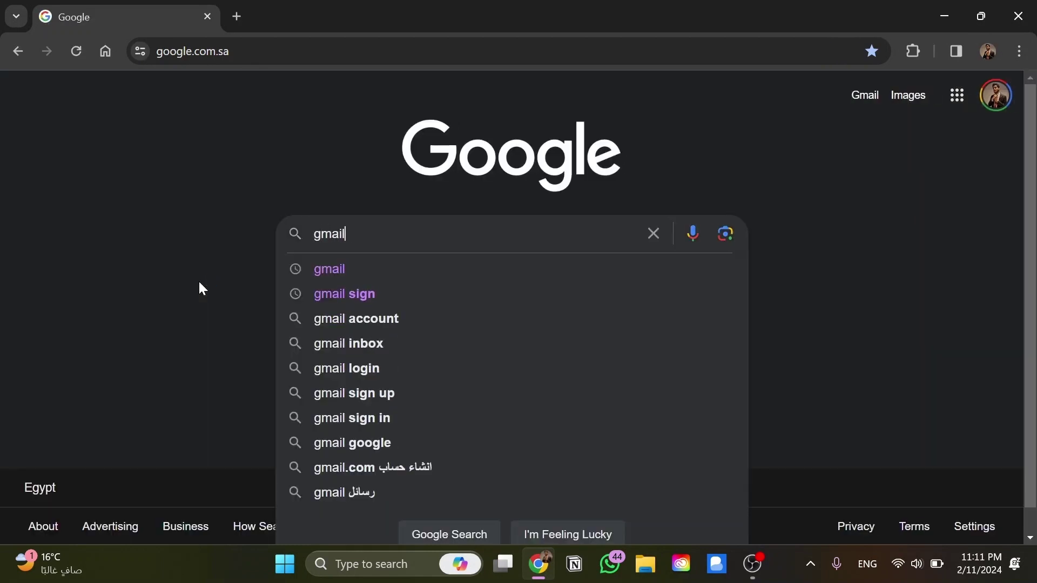
{"action": "key", "text": "Return"}
{"action": "left_click", "coordinate": [166, 259]}
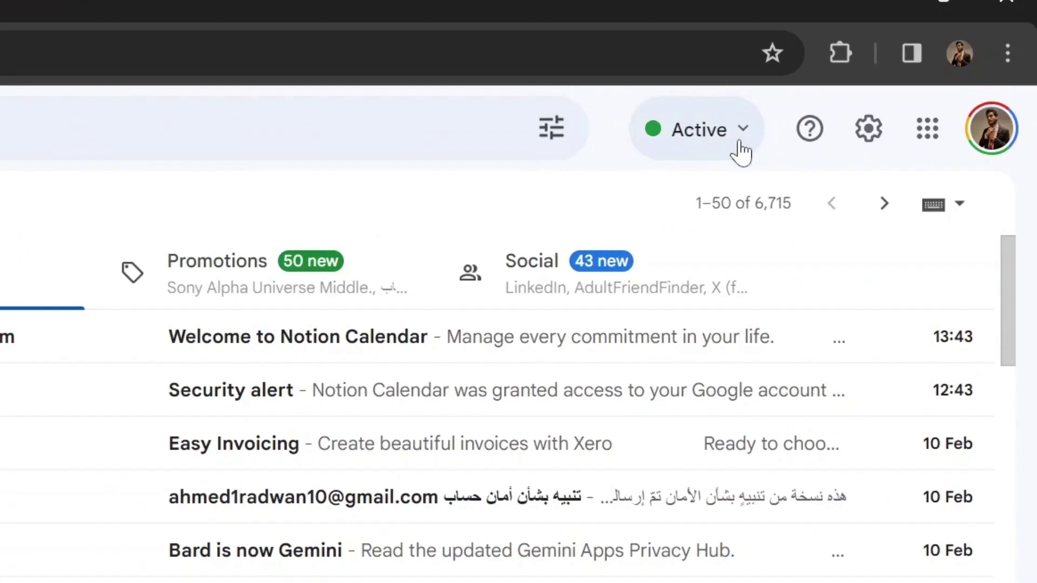
Open Google Calendar from Gmail's Google apps launcher, showing the February 2024 week.
{"action": "left_click", "coordinate": [874, 212]}
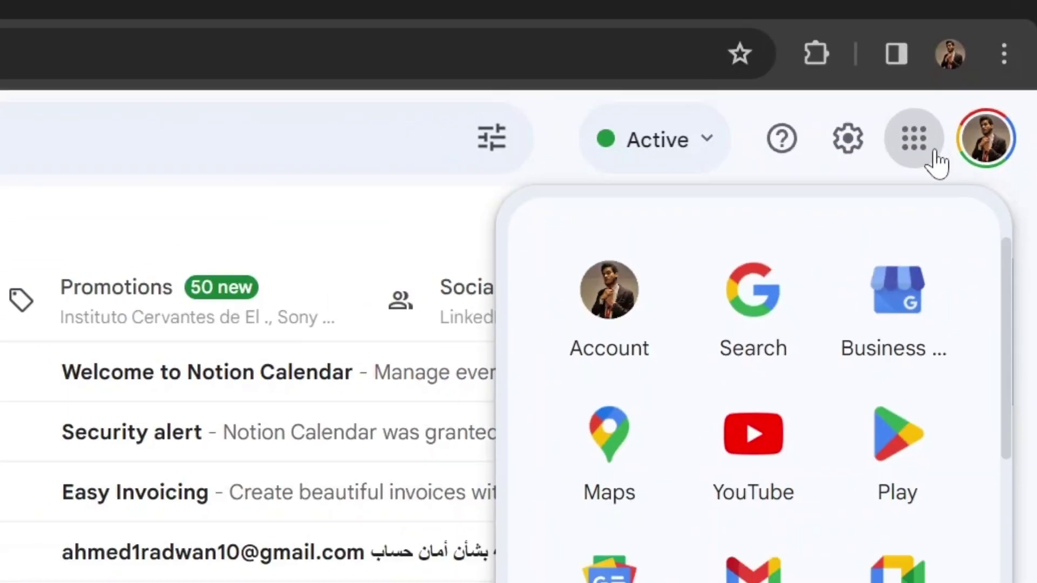
{"action": "scroll", "coordinate": [913, 225], "scroll_direction": "down", "scroll_amount": 2}
{"action": "scroll", "coordinate": [914, 224], "scroll_direction": "down", "scroll_amount": 1}
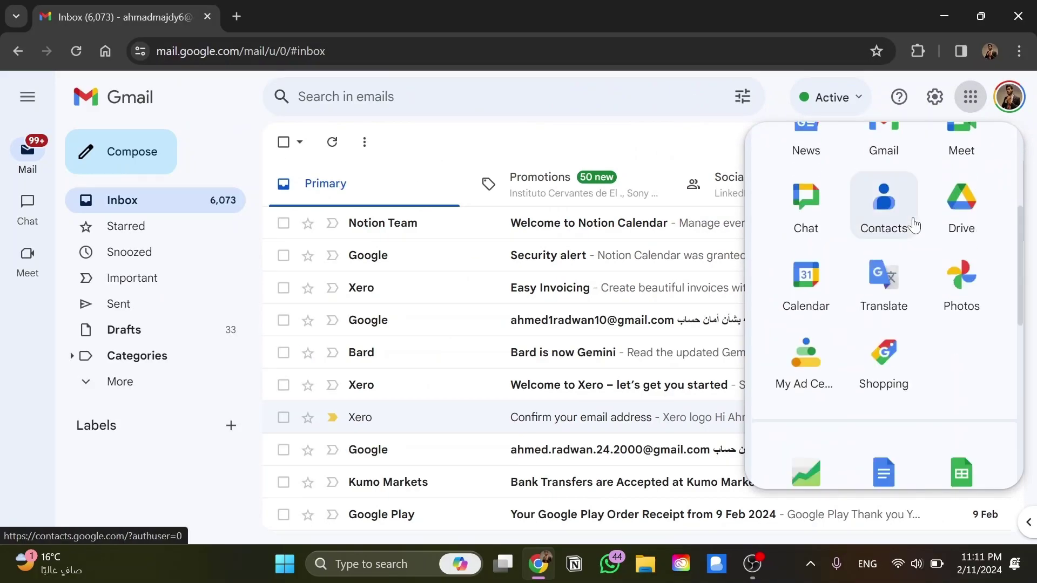
{"action": "scroll", "coordinate": [914, 224], "scroll_direction": "up", "scroll_amount": 2}
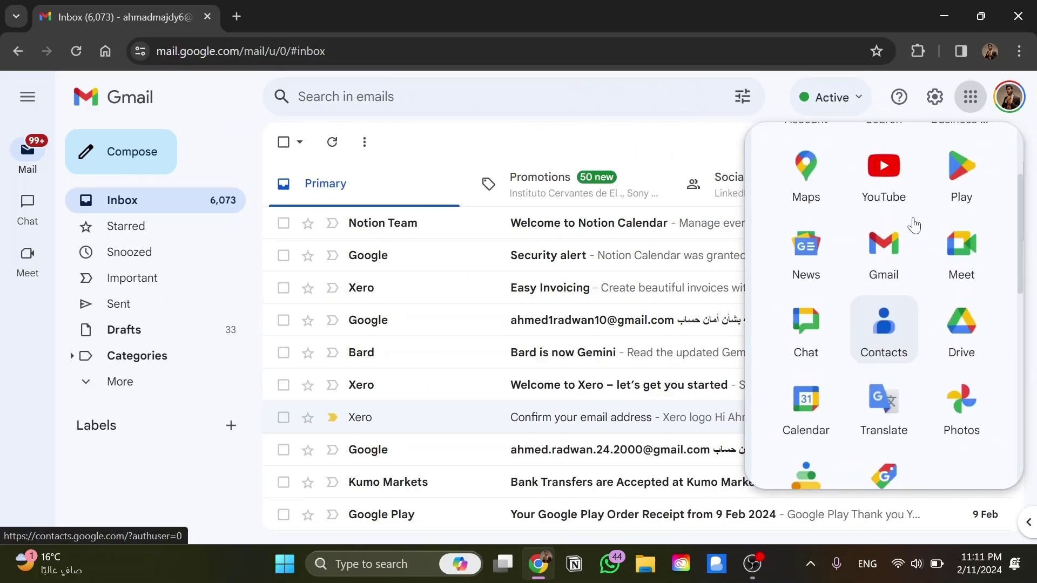
{"action": "scroll", "coordinate": [914, 224], "scroll_direction": "up", "scroll_amount": 1}
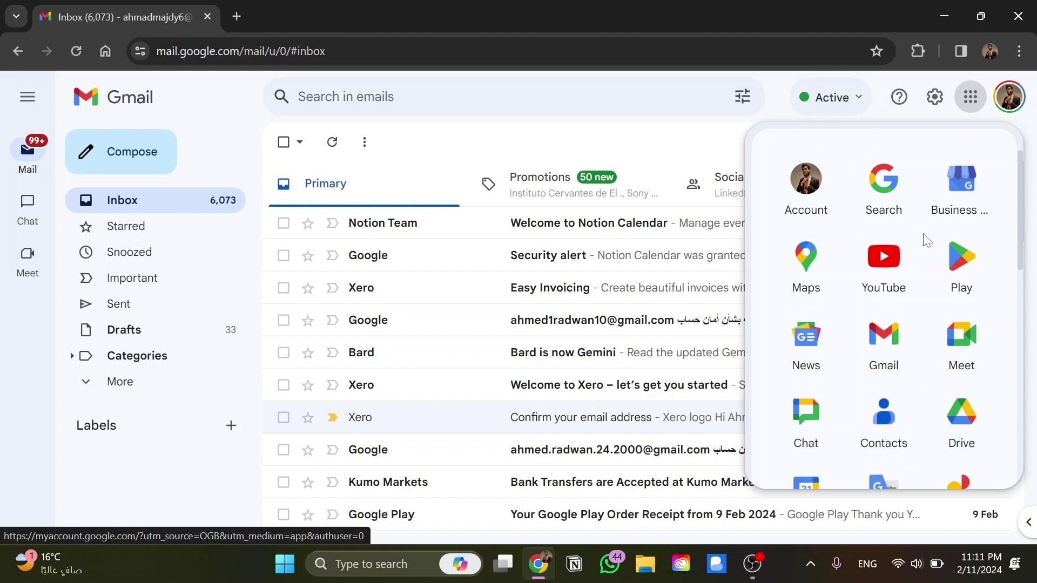
{"action": "scroll", "coordinate": [924, 240], "scroll_direction": "down", "scroll_amount": 1}
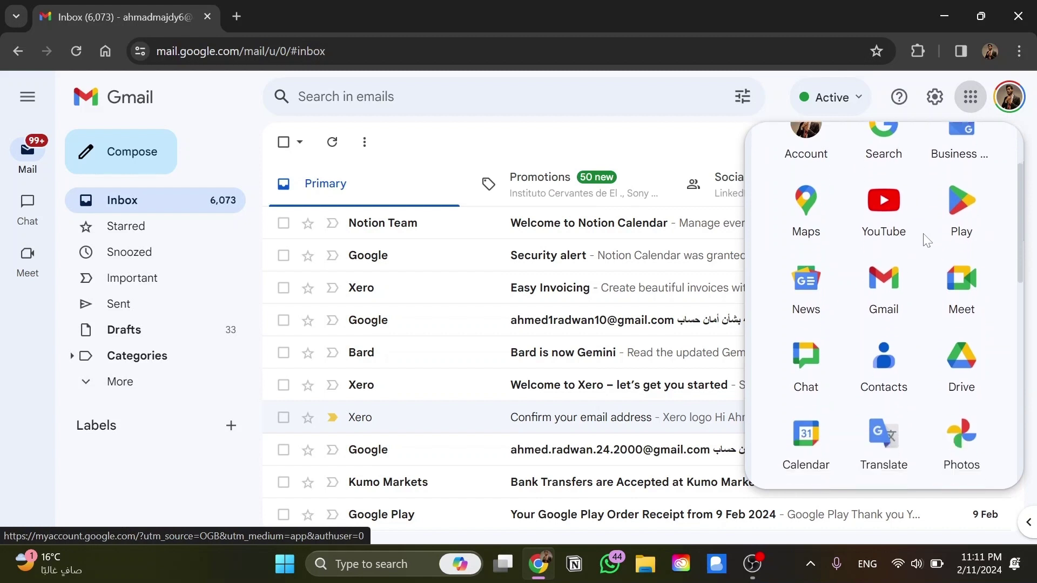
{"action": "left_click", "coordinate": [813, 427]}
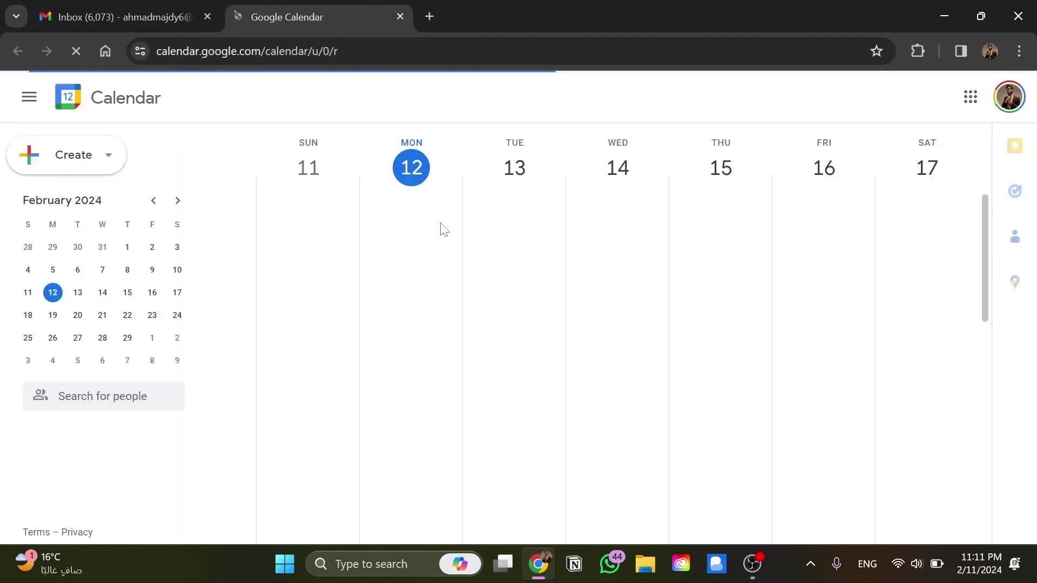
Search Google for 'taskboard.com' in a new tab to find the TasksBoard desktop app.
{"action": "left_click", "coordinate": [432, 23]}
{"action": "type", "text": "go"}
{"action": "key", "text": "Return"}
{"action": "type", "text": "t"}
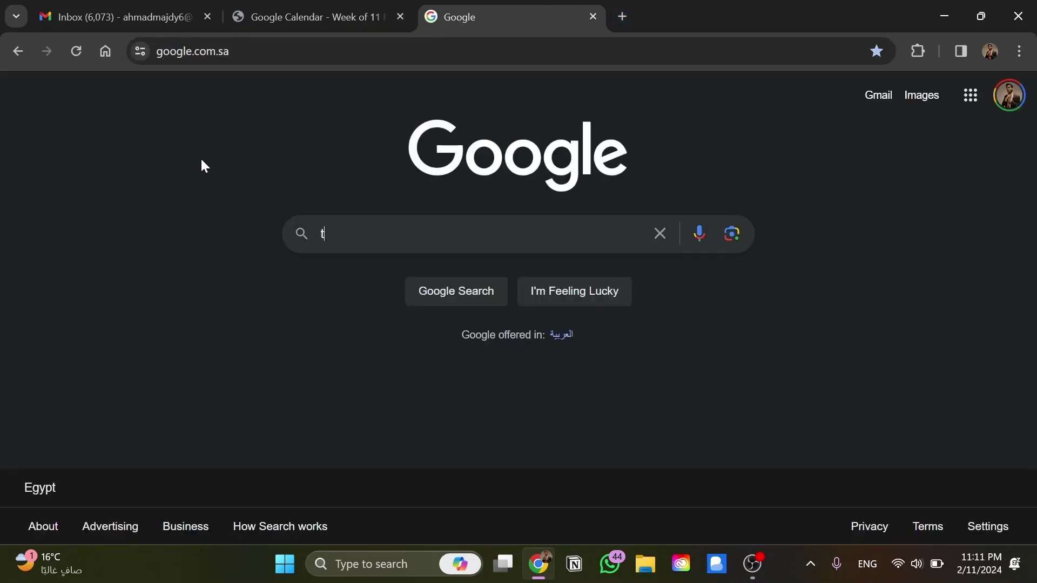
{"action": "type", "text": "askboard.com"}
{"action": "key", "text": "Return"}
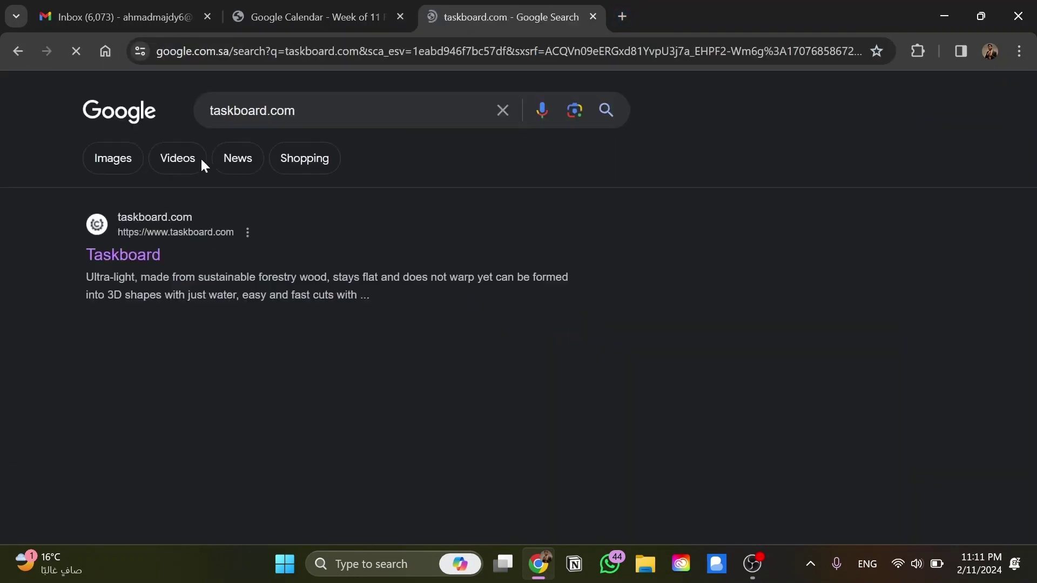
{"action": "scroll", "coordinate": [10, 336], "scroll_direction": "down", "scroll_amount": 1}
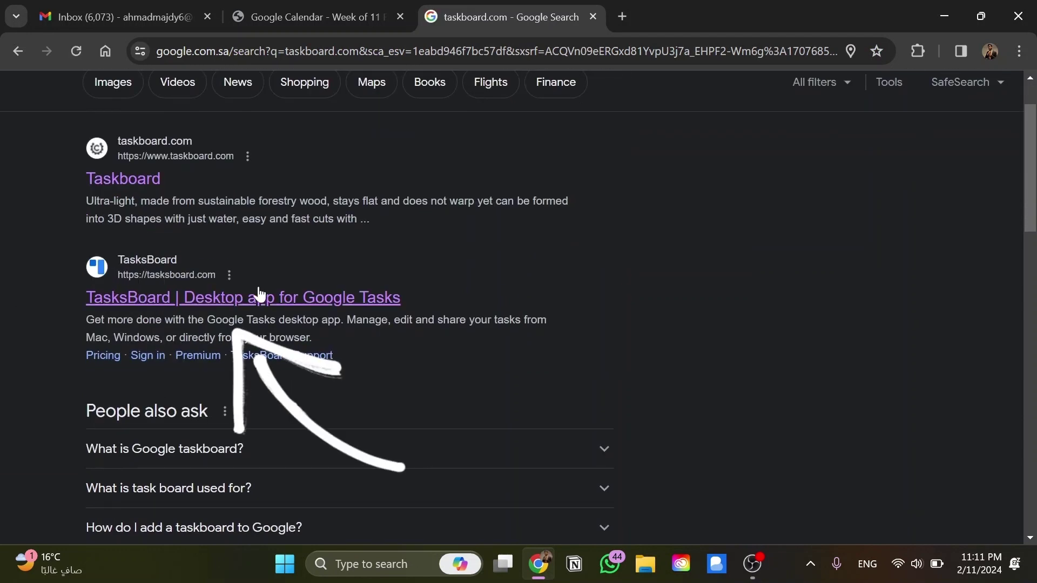
Sign in to TasksBoard with the Google account to show the Main Board, then return to Calendar.
{"action": "left_click", "coordinate": [205, 297]}
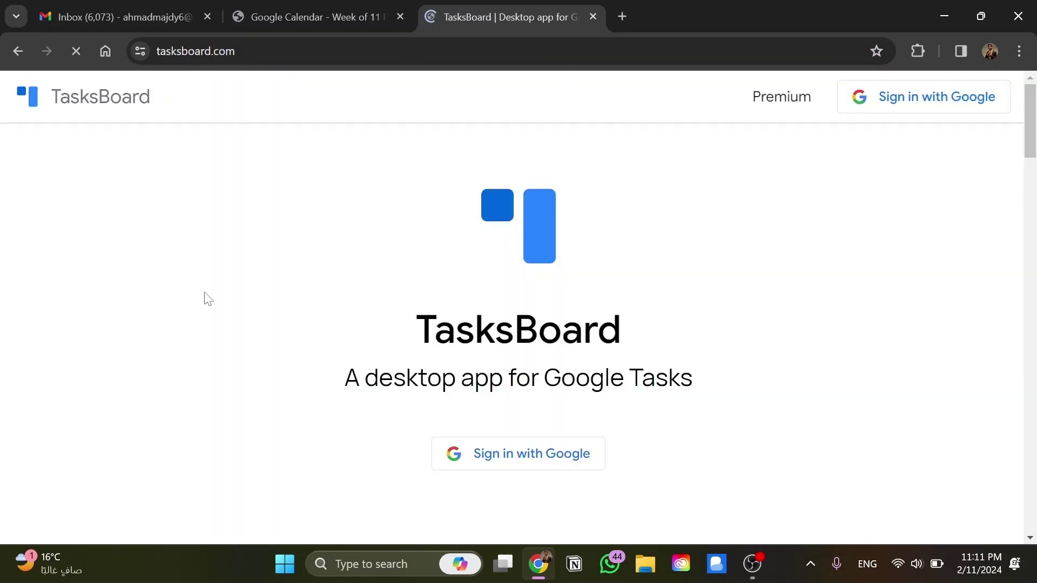
{"action": "left_click", "coordinate": [537, 404]}
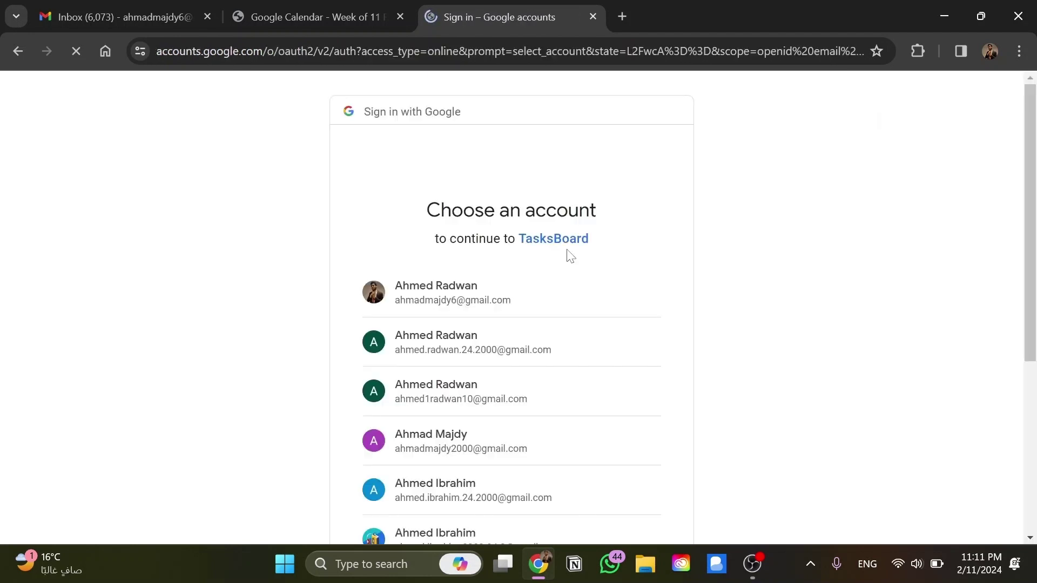
{"action": "left_click", "coordinate": [347, 16]}
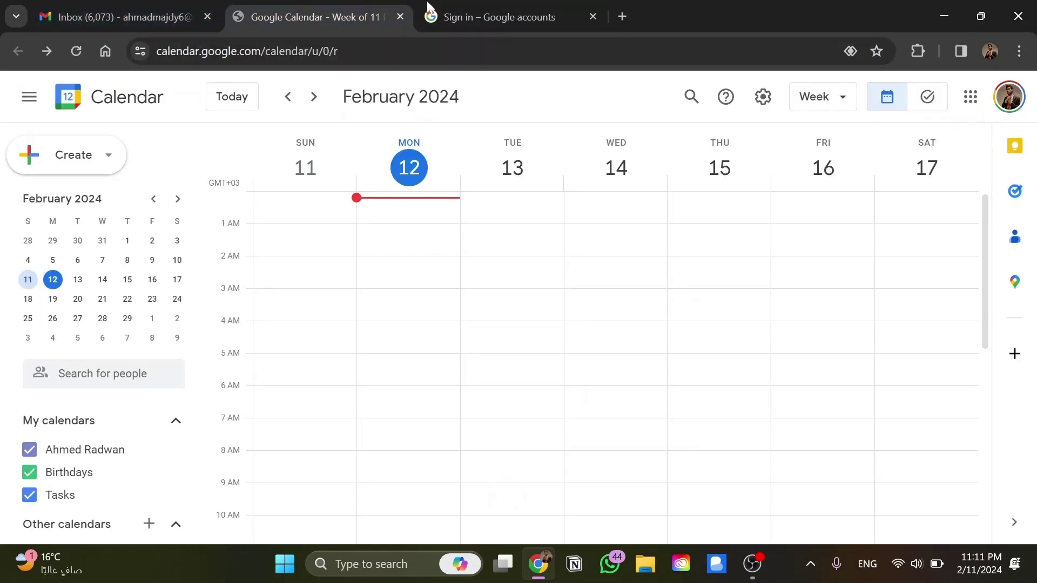
{"action": "left_click", "coordinate": [486, 15]}
{"action": "left_click", "coordinate": [421, 395]}
{"action": "scroll", "coordinate": [406, 363], "scroll_direction": "down", "scroll_amount": 2}
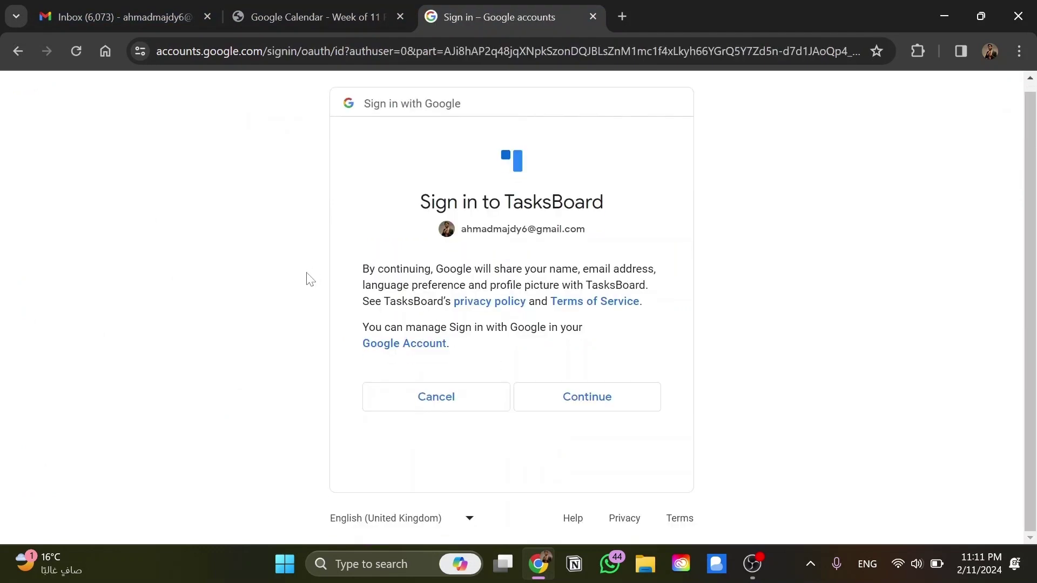
{"action": "left_click", "coordinate": [593, 411]}
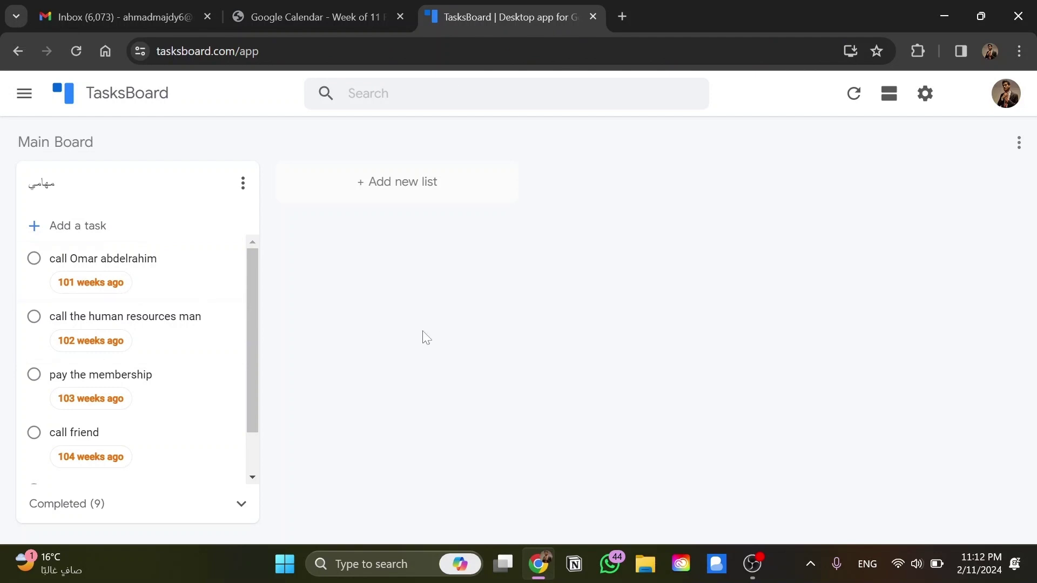
{"action": "left_click", "coordinate": [297, 7]}
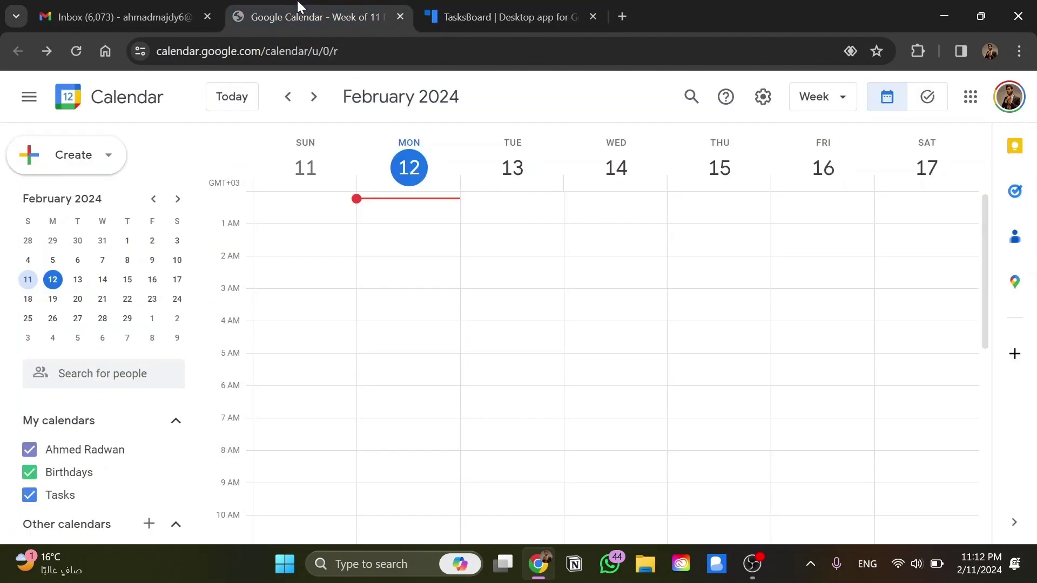
Save a task 'Task number 1' for Monday 12 February at 1am and check it in TasksBoard.
{"action": "left_click", "coordinate": [414, 235]}
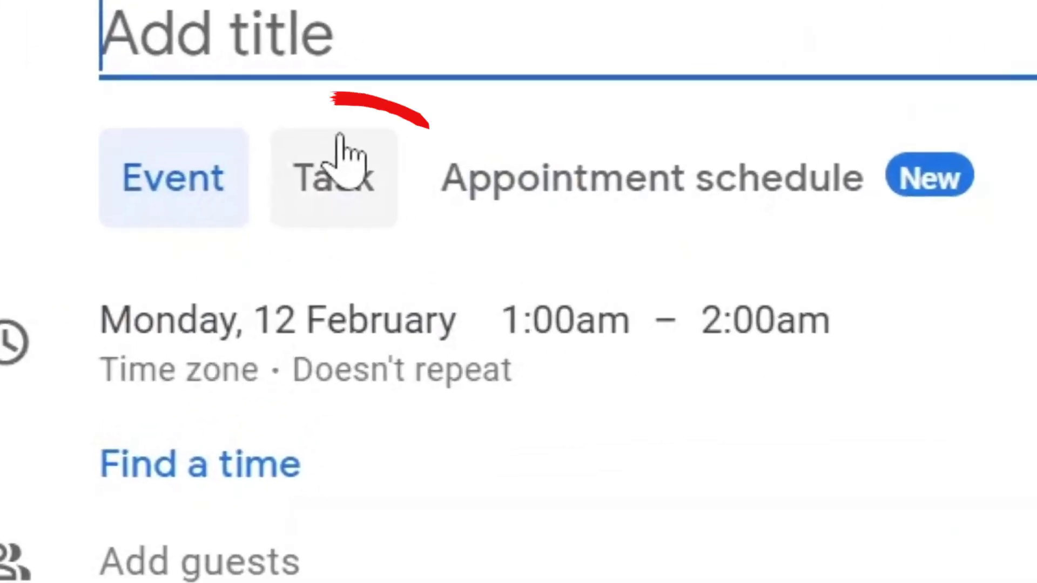
{"action": "left_click", "coordinate": [325, 174]}
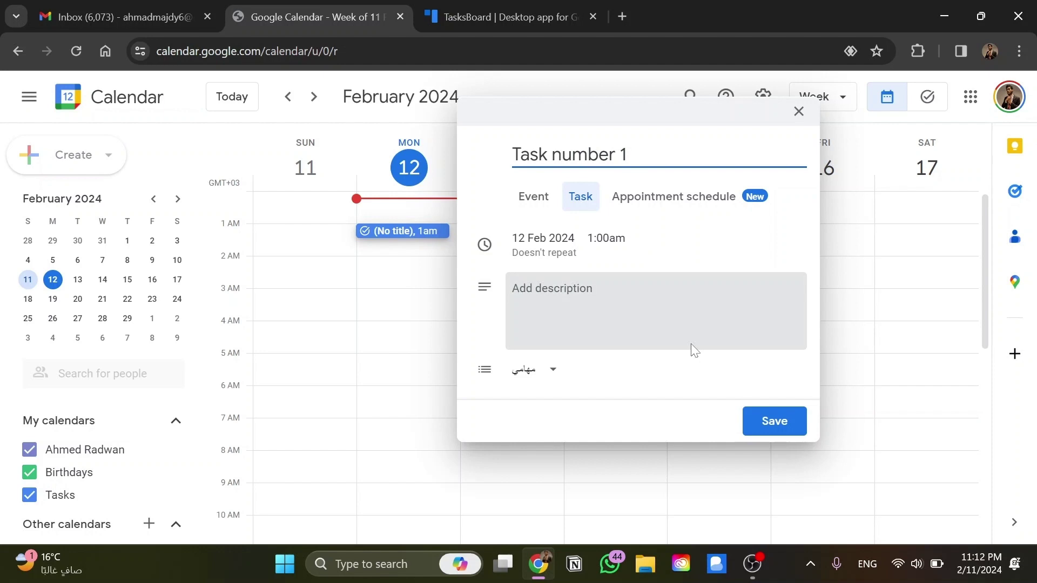
{"action": "left_click", "coordinate": [755, 417]}
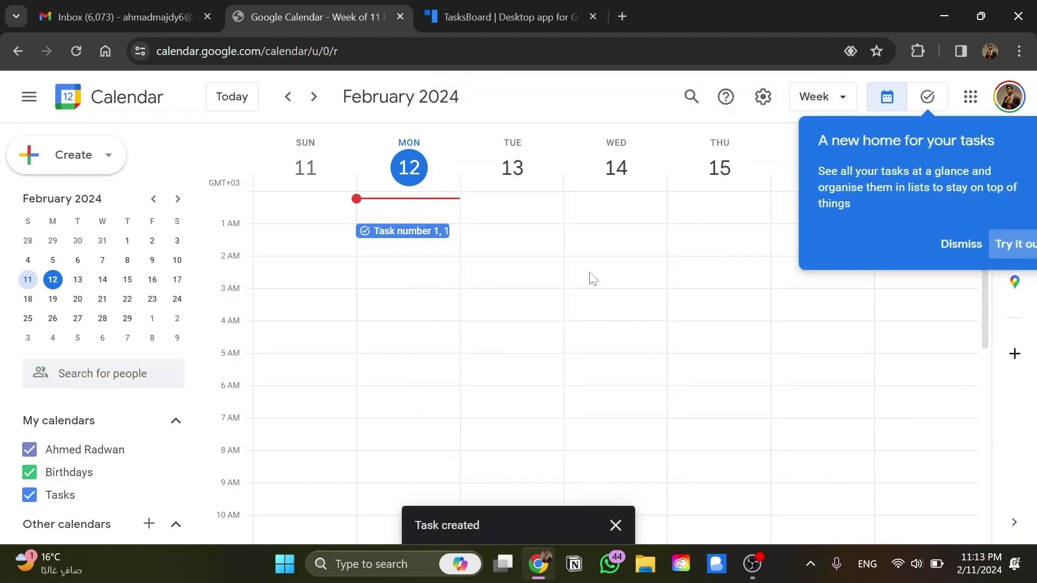
{"action": "left_click", "coordinate": [459, 9]}
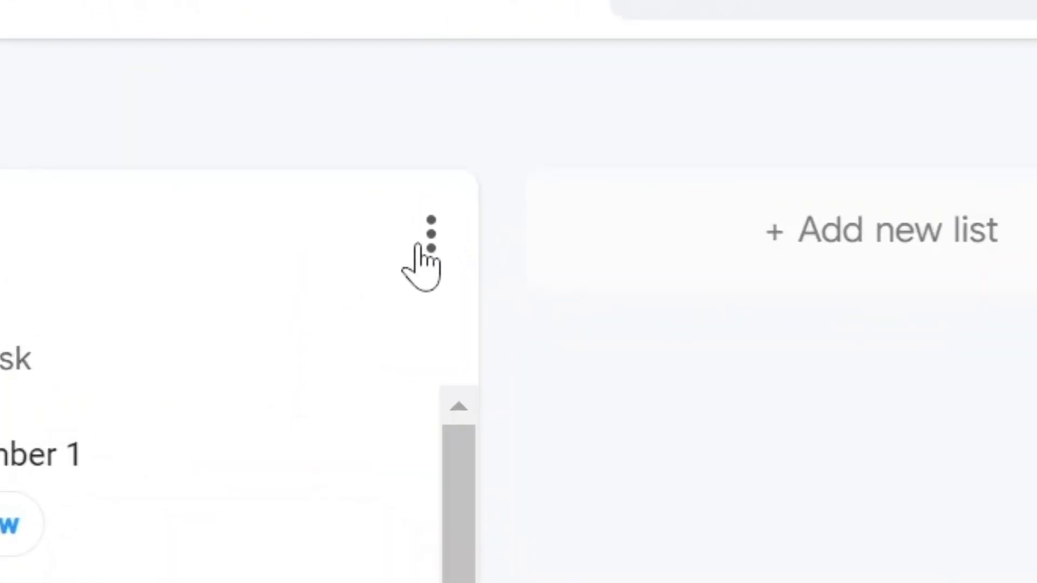
Copy the task list's link from the Share list dialog in TasksBoard.
{"action": "left_click", "coordinate": [422, 245]}
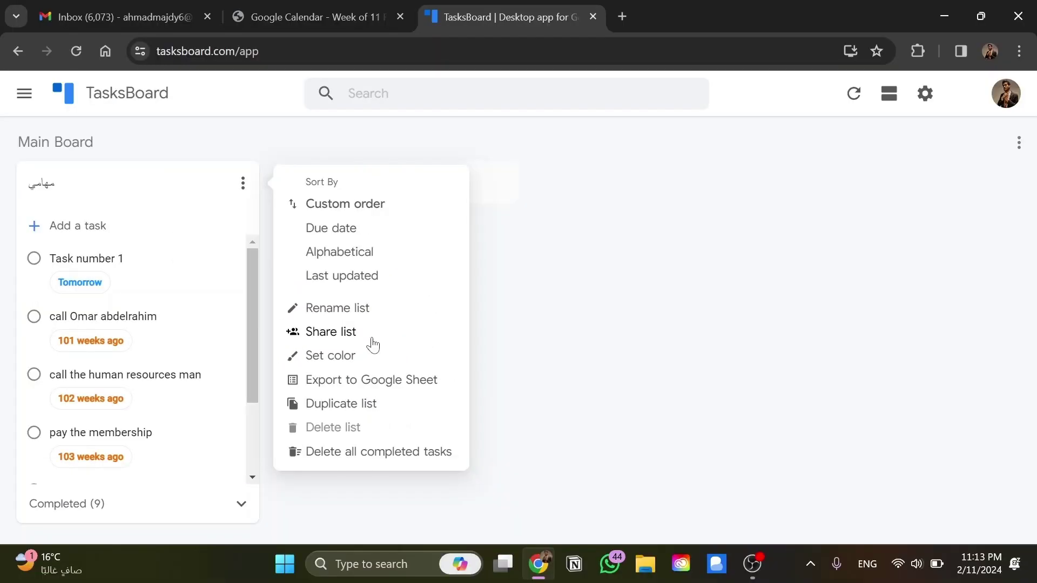
{"action": "left_click", "coordinate": [370, 334]}
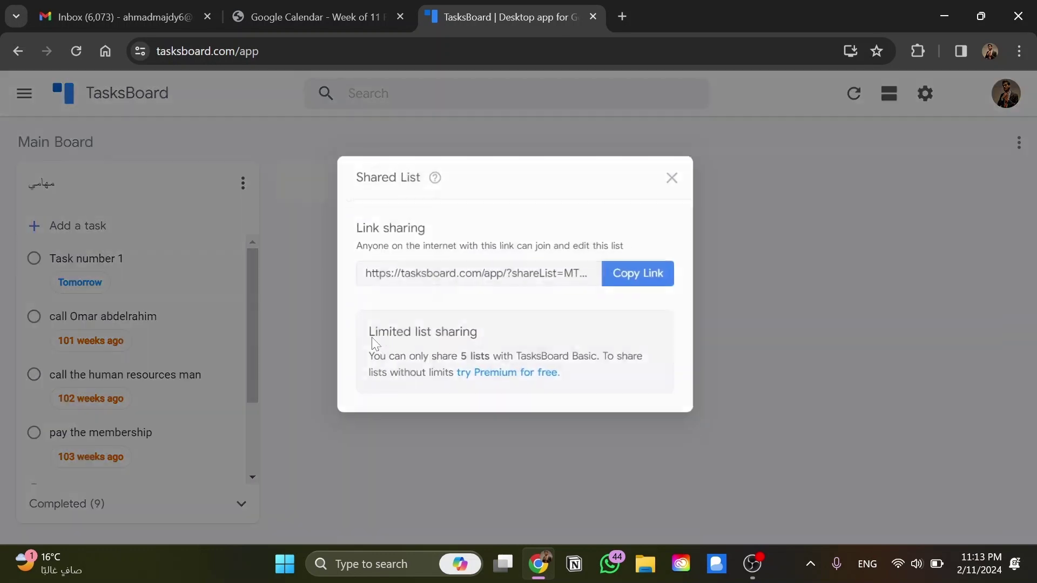
{"action": "left_click", "coordinate": [644, 273]}
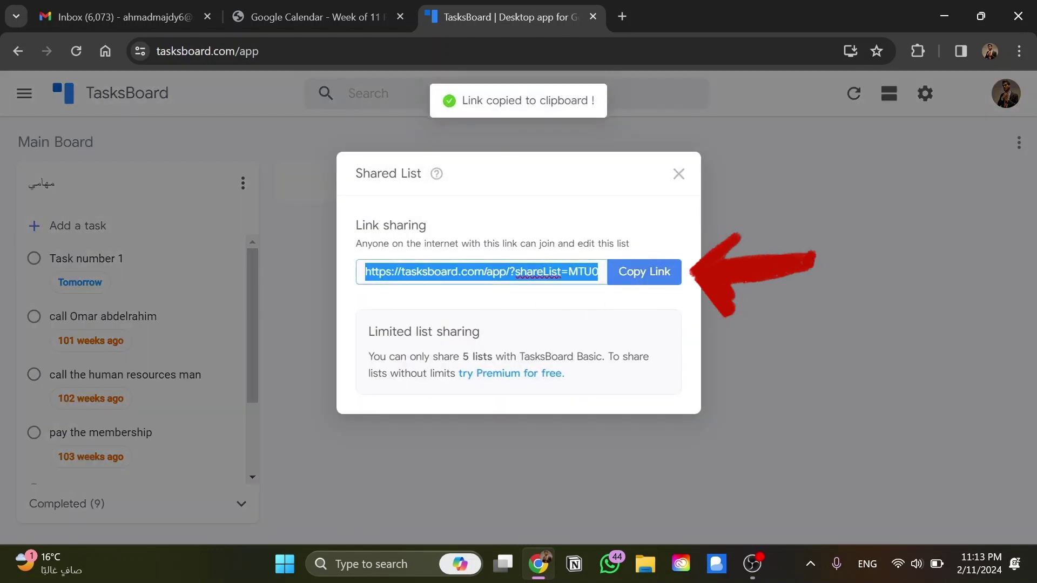